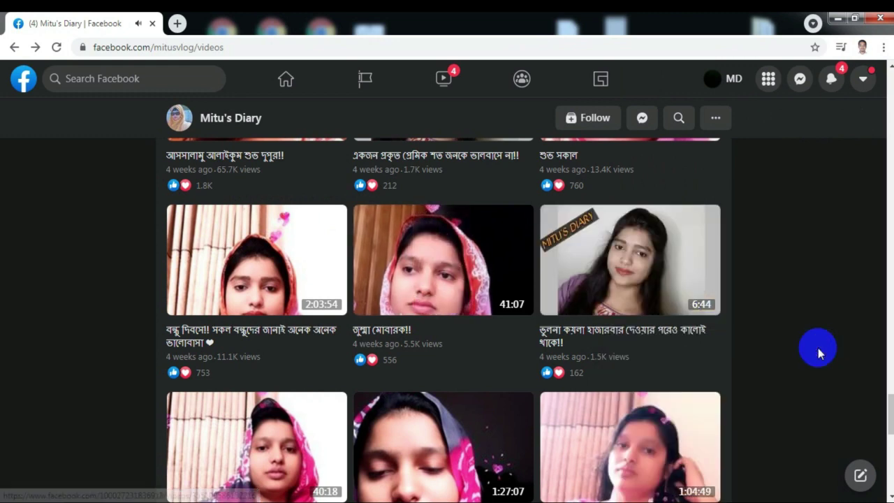
Browse through the page's list of published videos, including the older uploads
{"action": "scroll", "coordinate": [804, 343], "scroll_direction": "down", "scroll_amount": 6}
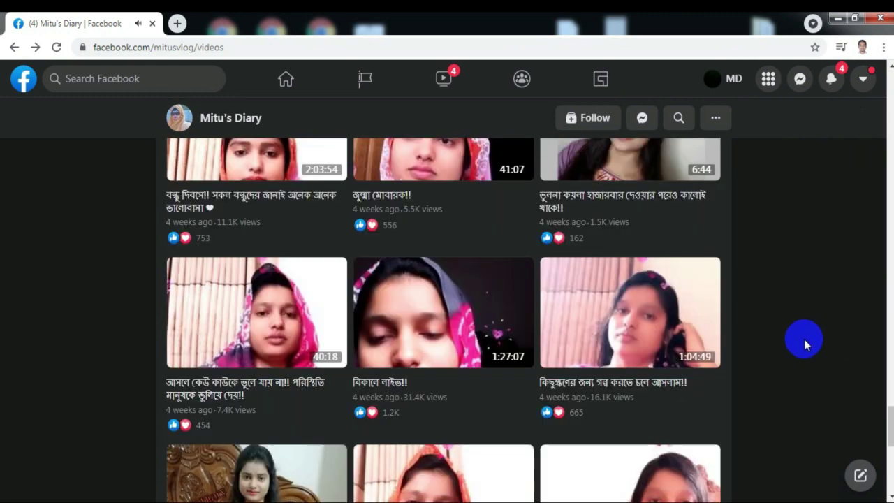
{"action": "scroll", "coordinate": [686, 349], "scroll_direction": "down", "scroll_amount": 4}
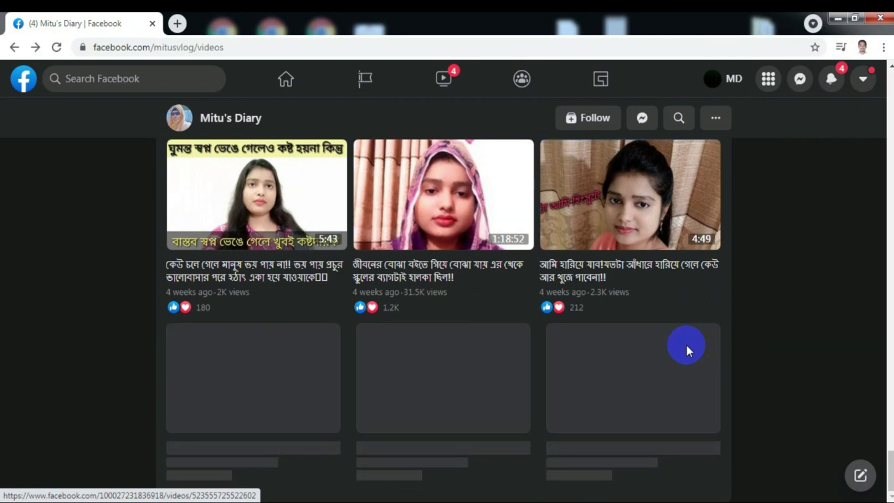
{"action": "scroll", "coordinate": [688, 350], "scroll_direction": "down", "scroll_amount": 5}
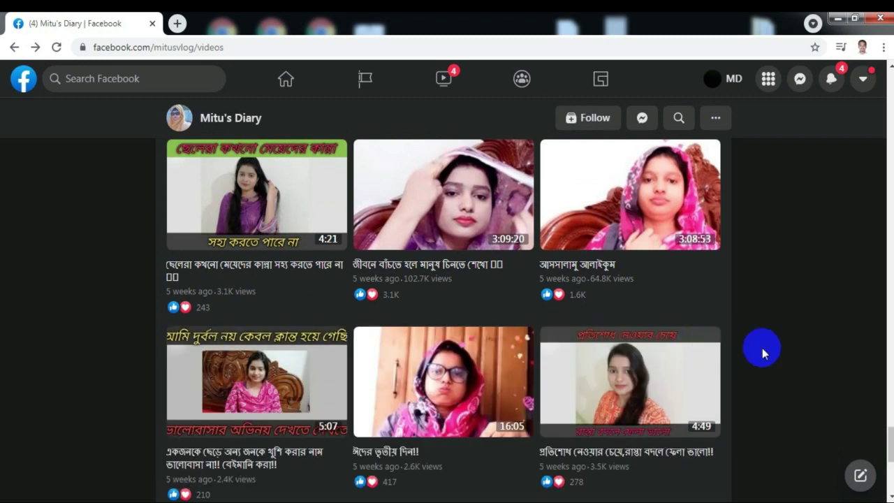
{"action": "scroll", "coordinate": [763, 353], "scroll_direction": "down", "scroll_amount": 5}
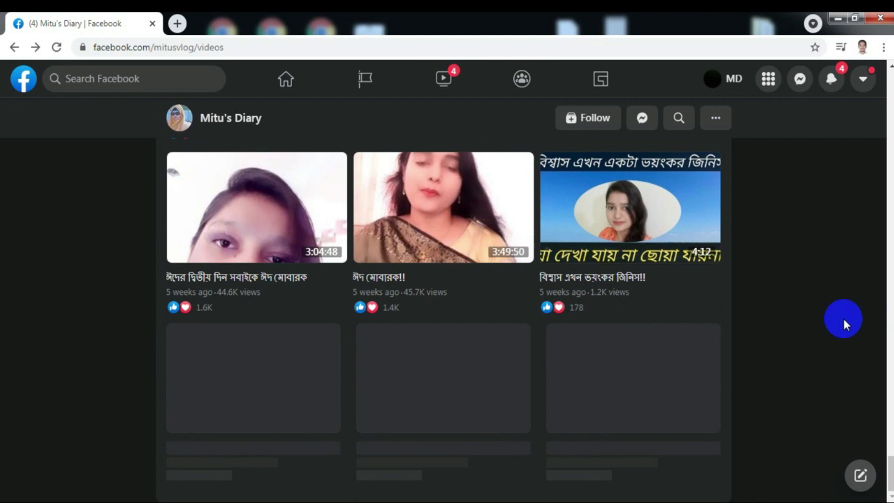
{"action": "scroll", "coordinate": [844, 323], "scroll_direction": "up", "scroll_amount": 6}
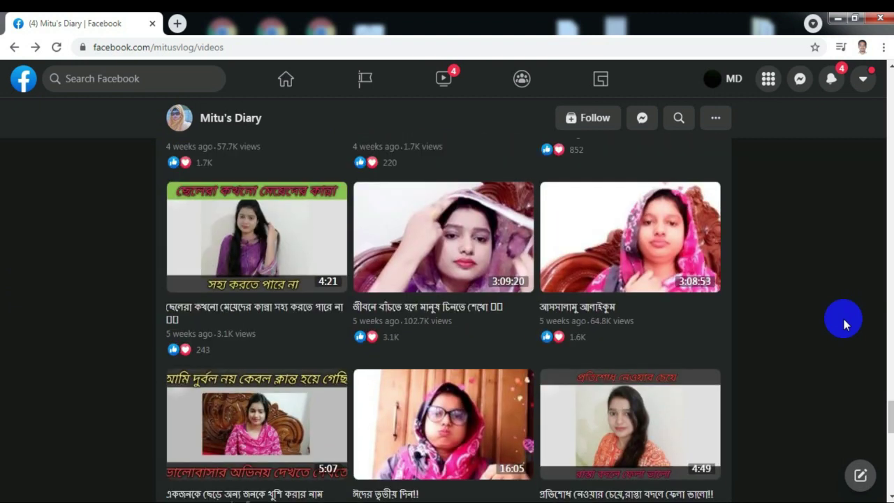
{"action": "scroll", "coordinate": [843, 323], "scroll_direction": "up", "scroll_amount": 1}
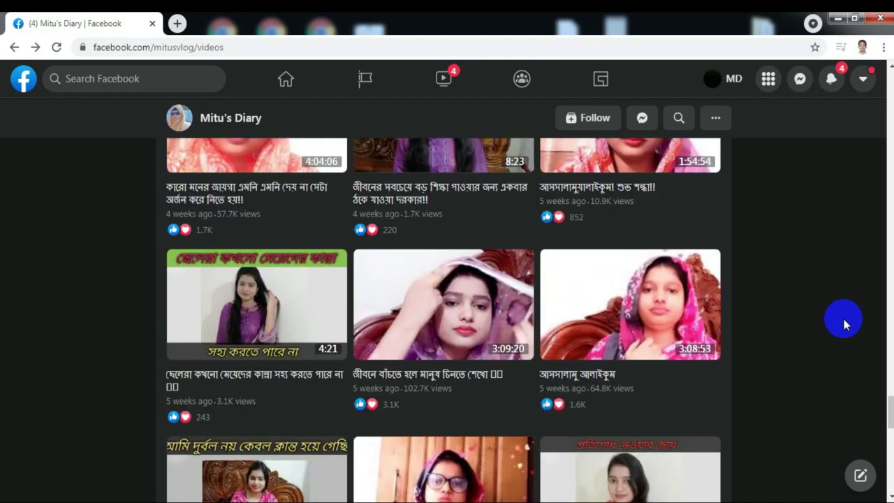
{"action": "scroll", "coordinate": [844, 323], "scroll_direction": "up", "scroll_amount": 10}
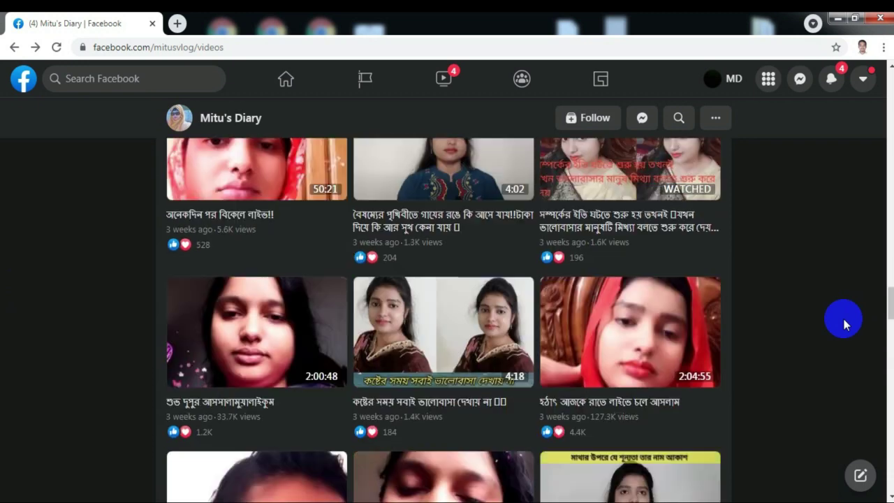
{"action": "scroll", "coordinate": [844, 323], "scroll_direction": "up", "scroll_amount": 3}
Go to Creator Studio at business.facebook.com/creatorstudio
{"action": "left_click", "coordinate": [242, 47]}
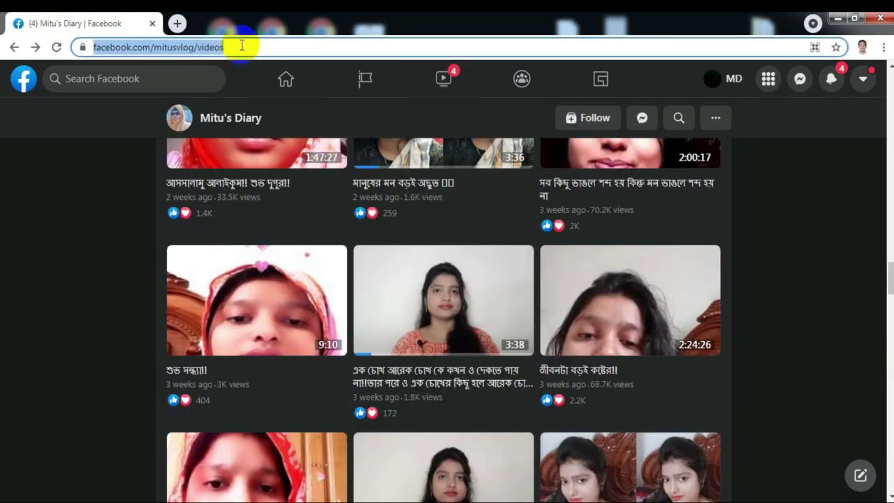
{"action": "key", "text": "BackSpace"}
{"action": "type", "text": "cre"}
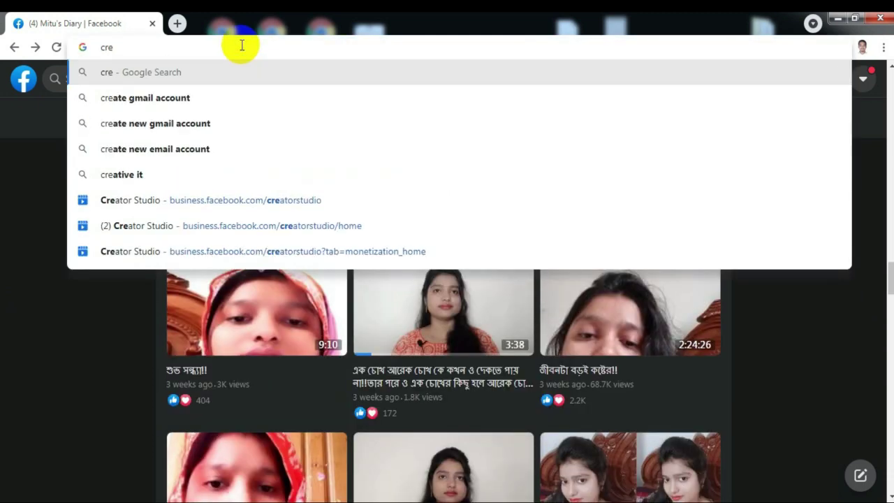
{"action": "key", "text": "BackSpace"}
{"action": "key", "text": "BackSpace"}
{"action": "key", "text": "BackSpace"}
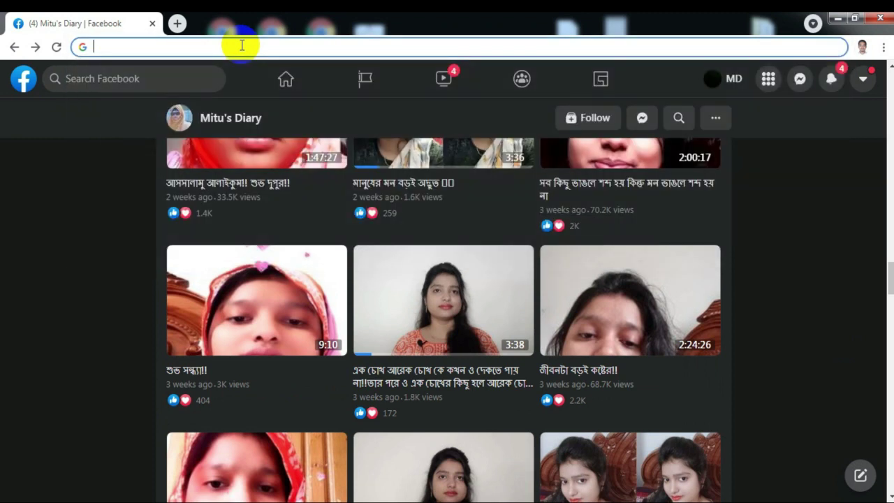
{"action": "type", "text": "b"}
{"action": "key", "text": "Return"}
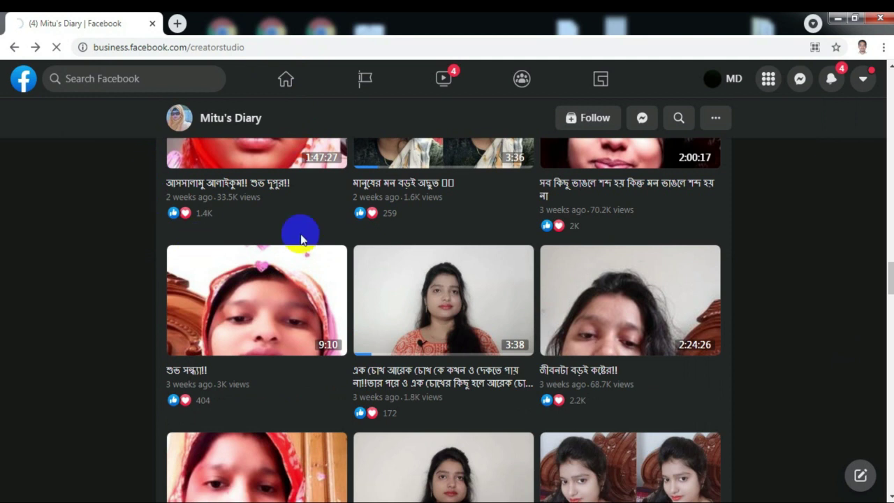
{"action": "scroll", "coordinate": [223, 238], "scroll_direction": "up", "scroll_amount": 1}
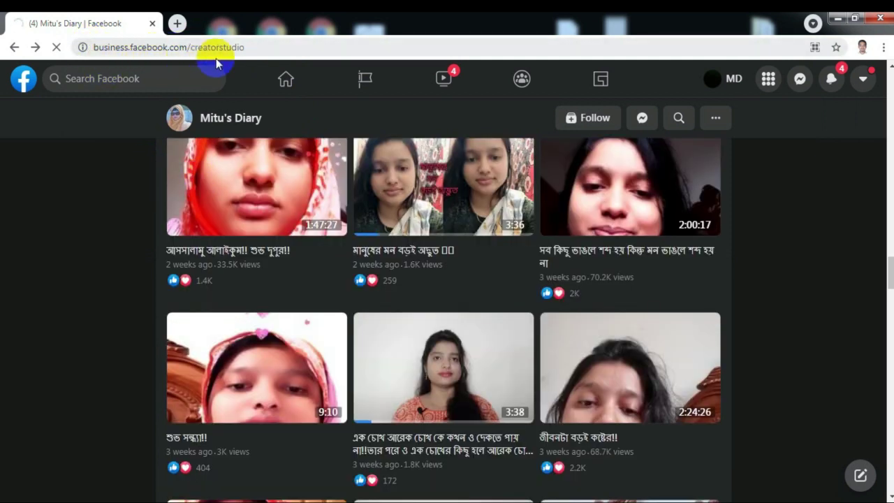
{"action": "scroll", "coordinate": [353, 272], "scroll_direction": "up", "scroll_amount": 5}
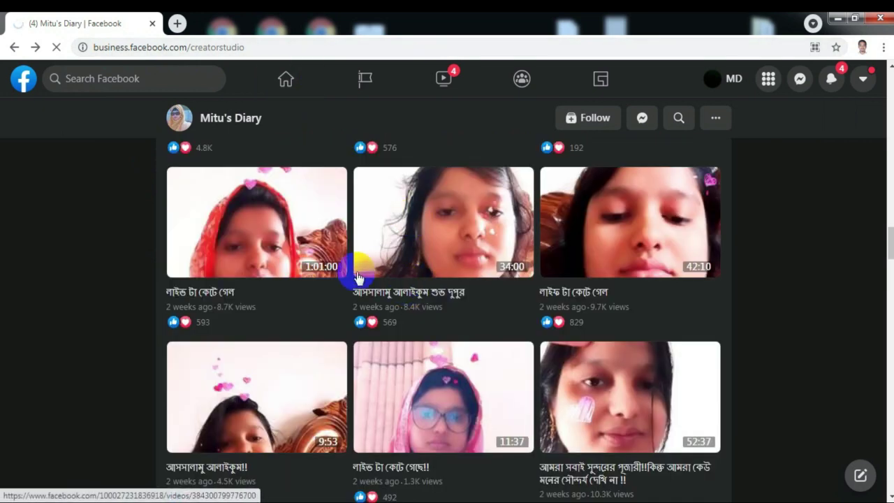
{"action": "scroll", "coordinate": [356, 276], "scroll_direction": "up", "scroll_amount": 5}
{"action": "scroll", "coordinate": [289, 303], "scroll_direction": "up", "scroll_amount": 5}
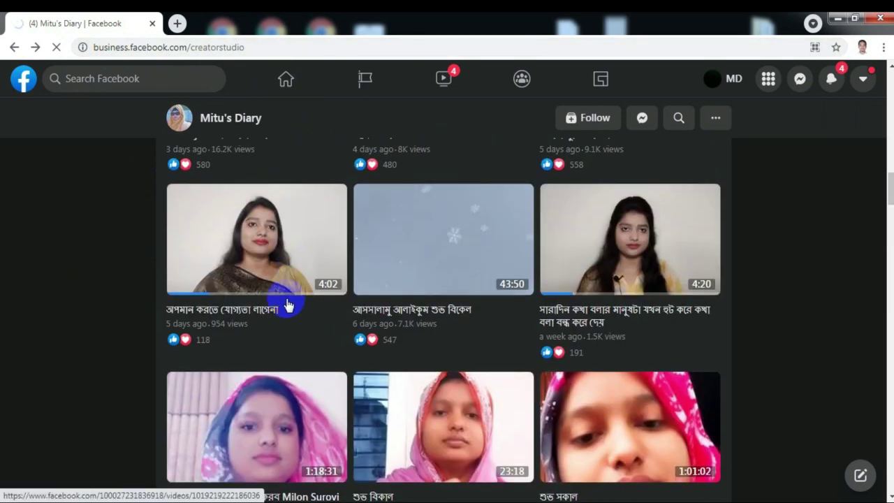
{"action": "left_click", "coordinate": [287, 305]}
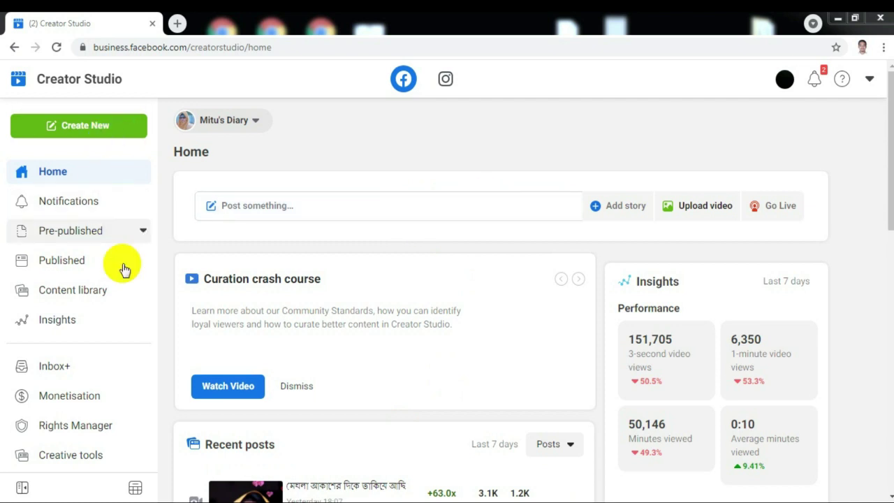
Open the page's monetisation policy issues and read the Limited originality of content violation
{"action": "left_click", "coordinate": [89, 369]}
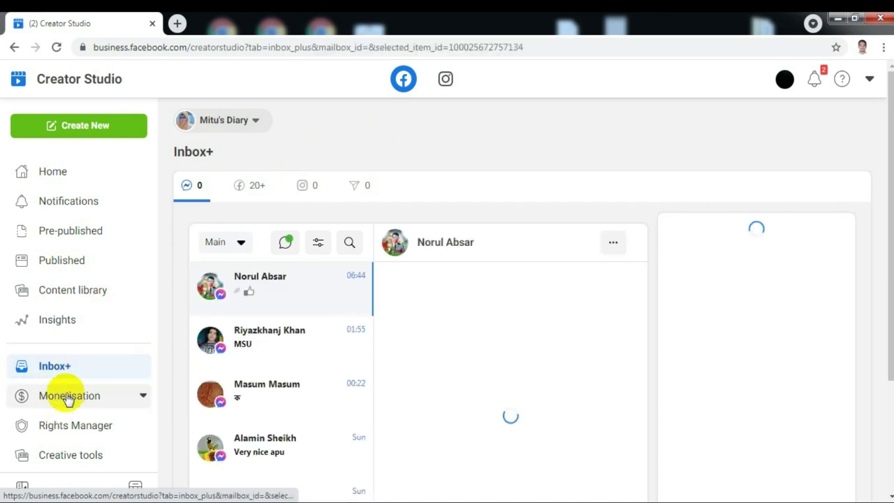
{"action": "left_click", "coordinate": [64, 395]}
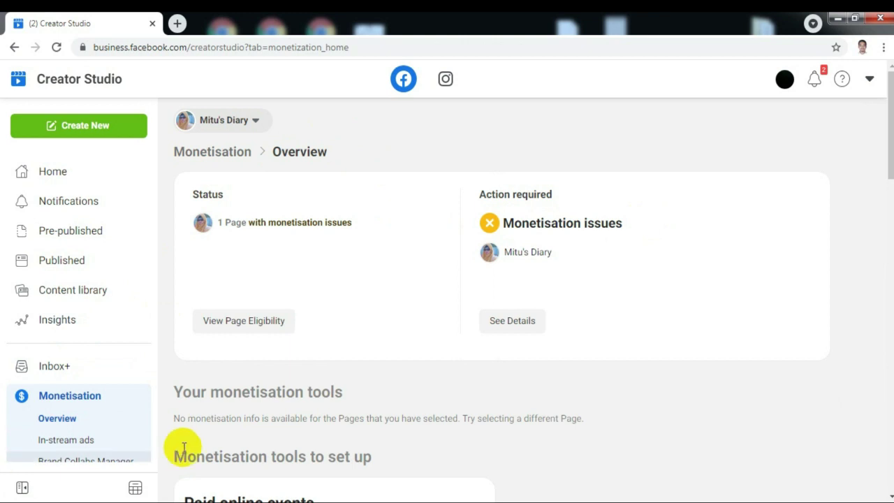
{"action": "scroll", "coordinate": [180, 449], "scroll_direction": "down", "scroll_amount": 1}
{"action": "left_click", "coordinate": [88, 443]}
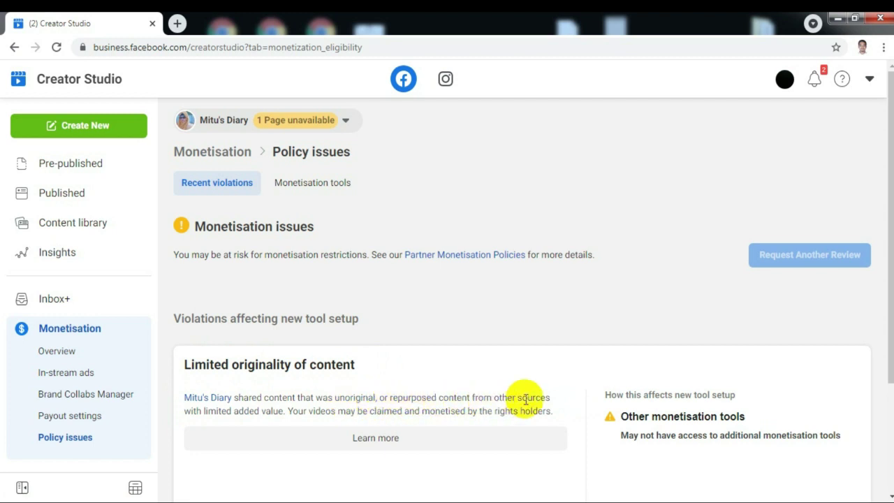
{"action": "left_click_drag", "start_coordinate": [550, 399], "coordinate": [495, 397]}
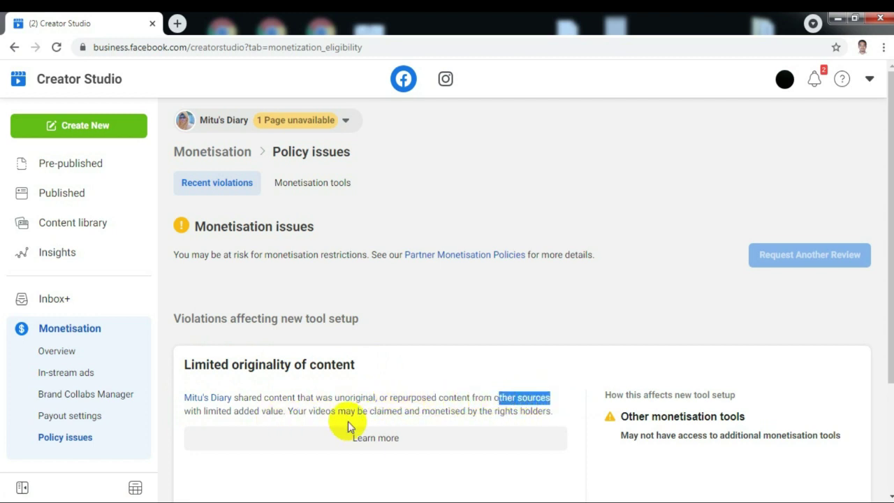
{"action": "left_click", "coordinate": [410, 394]}
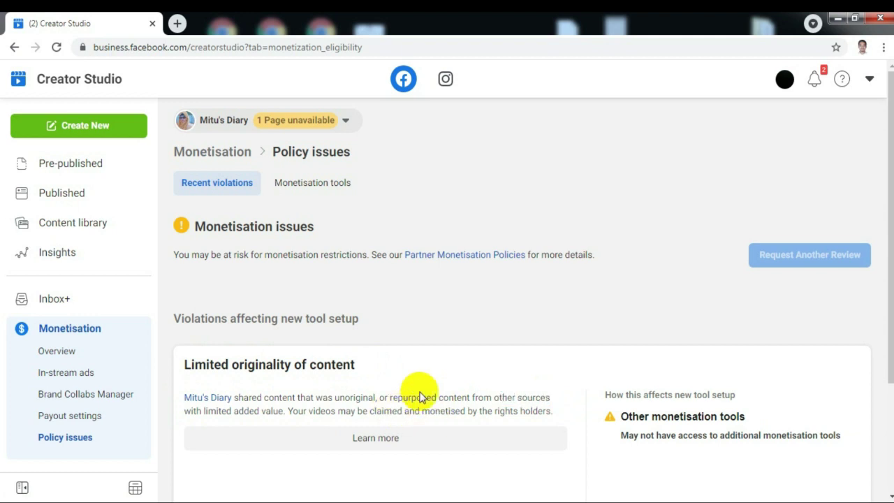
{"action": "mouse_move", "coordinate": [816, 260]}
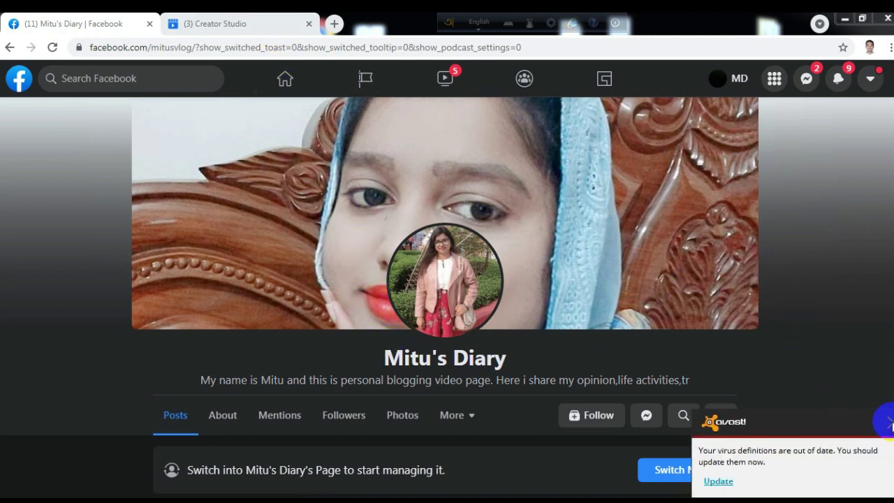
Dismiss the antivirus notice and check the page's recent violations under monetisation policy issues in Creator Studio
{"action": "left_click", "coordinate": [888, 421]}
{"action": "left_click", "coordinate": [222, 21]}
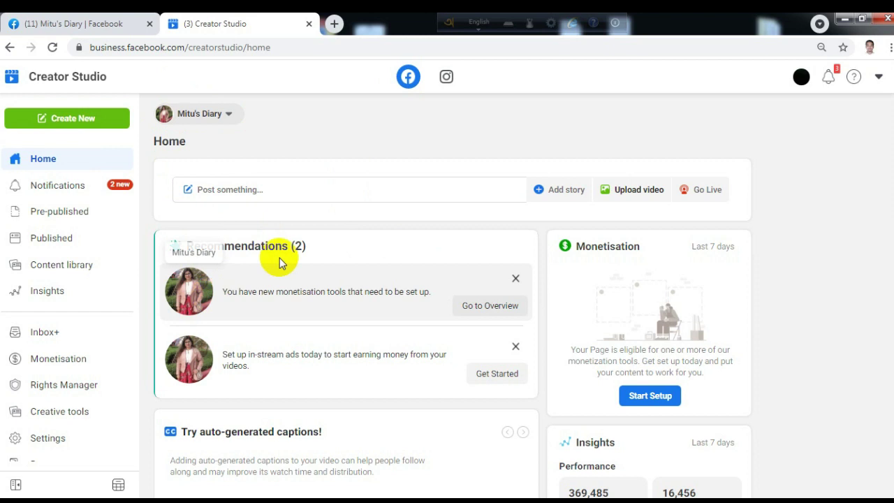
{"action": "left_click", "coordinate": [77, 362]}
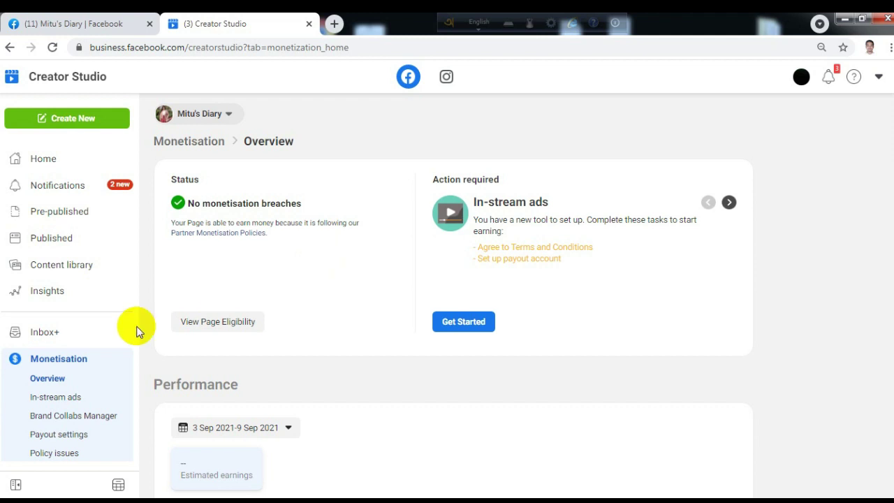
{"action": "left_click", "coordinate": [86, 459]}
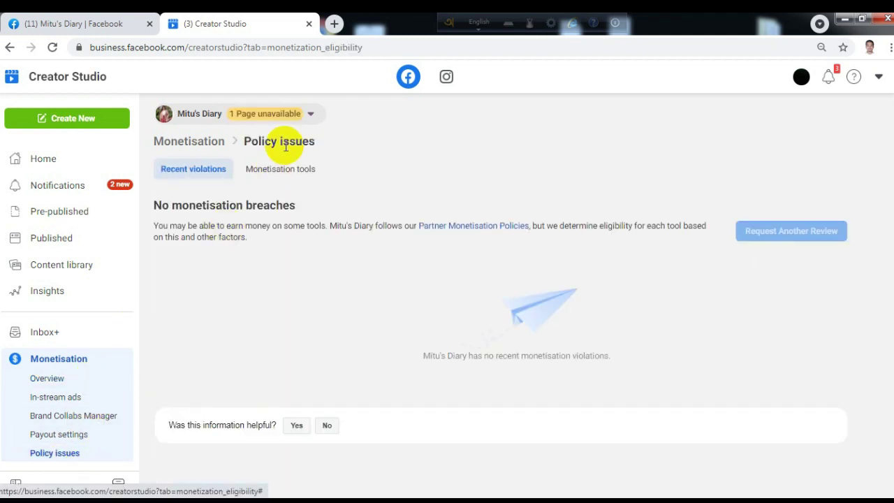
{"action": "left_click_drag", "start_coordinate": [158, 209], "coordinate": [309, 208]}
{"action": "left_click", "coordinate": [308, 209]}
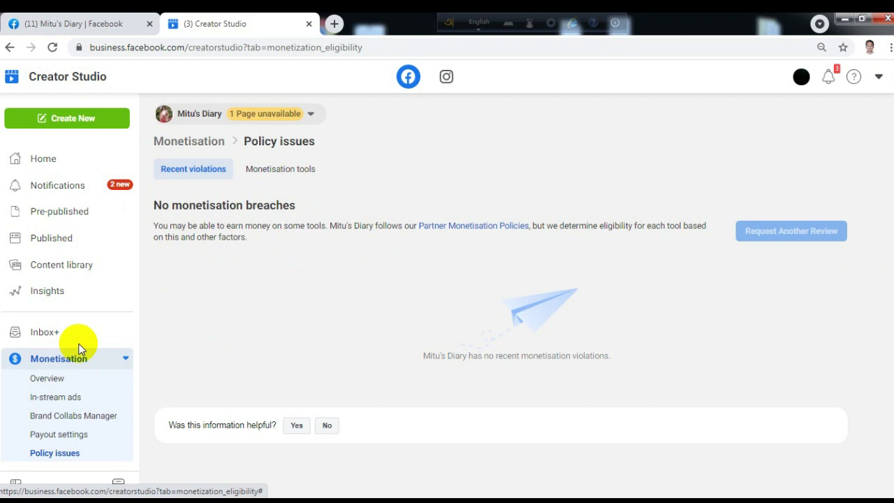
Return to the Monetisation overview and review the required action for In-stream ads
{"action": "scroll", "coordinate": [63, 367], "scroll_direction": "down", "scroll_amount": 1}
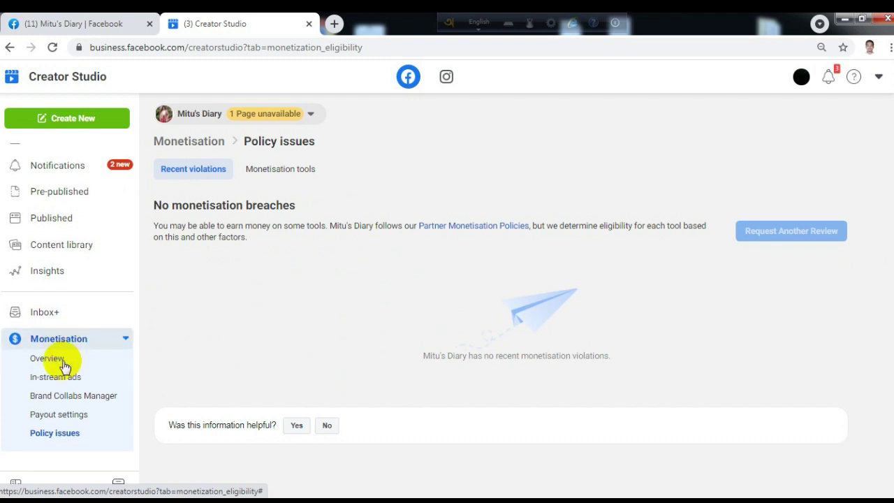
{"action": "scroll", "coordinate": [67, 292], "scroll_direction": "up", "scroll_amount": 1}
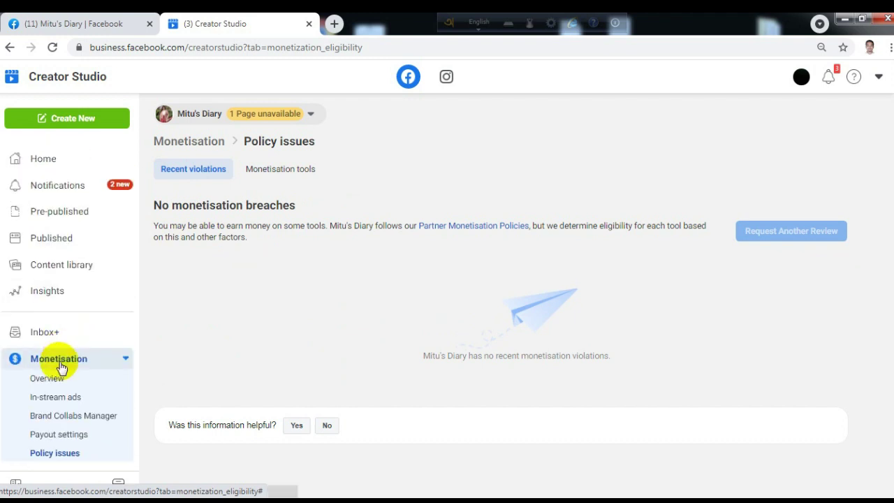
{"action": "left_click", "coordinate": [61, 374]}
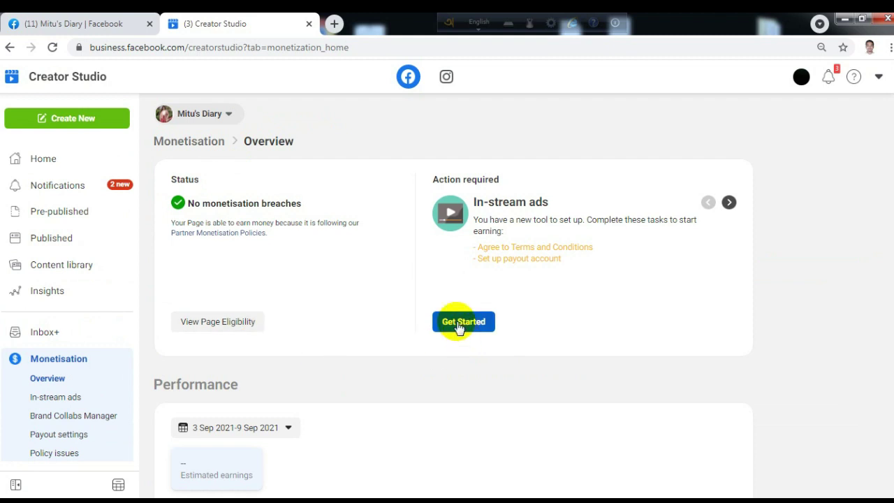
{"action": "left_click_drag", "start_coordinate": [474, 197], "coordinate": [551, 202]}
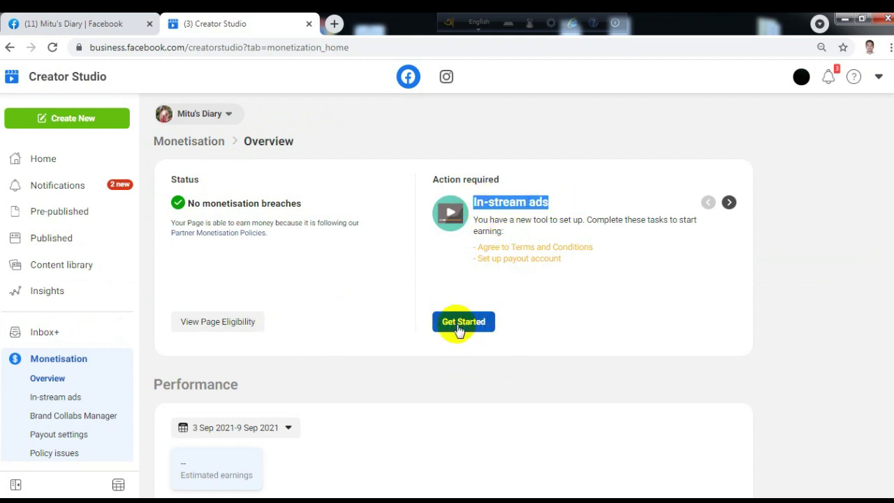
{"action": "left_click", "coordinate": [506, 207]}
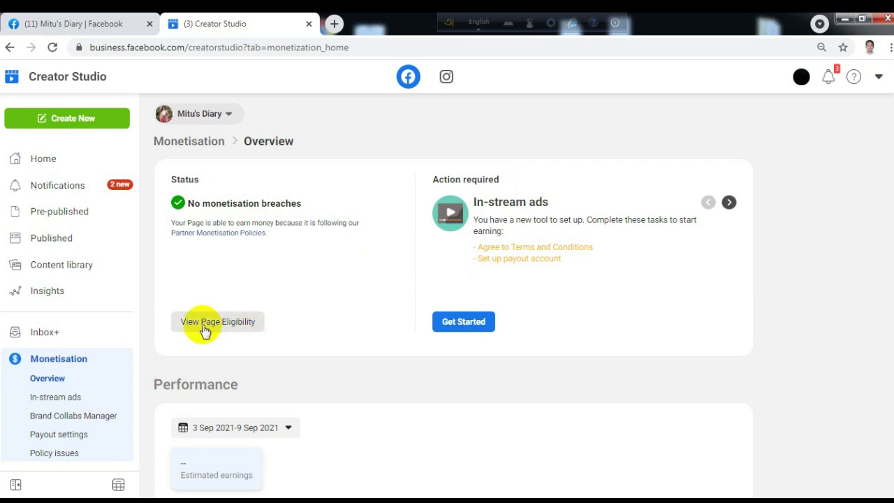
View the page's eligibility for the monetisation tools, then close the eligibility details
{"action": "left_click", "coordinate": [231, 328]}
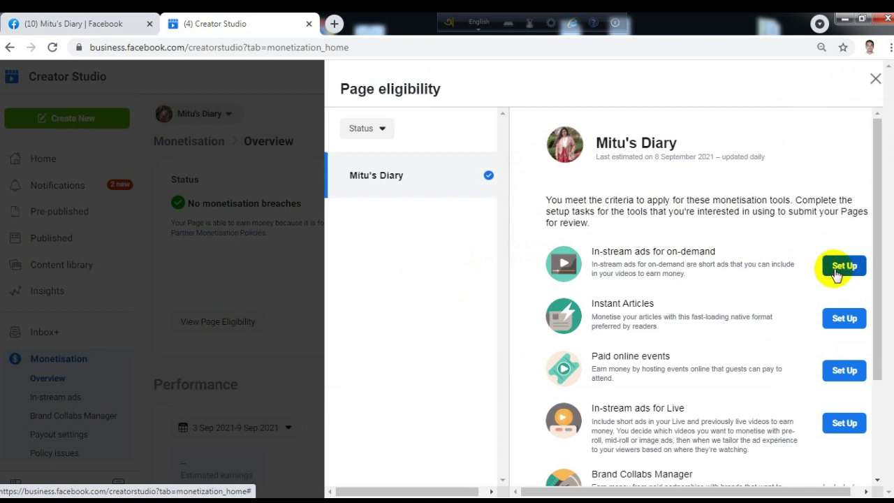
{"action": "left_click", "coordinate": [596, 145]}
{"action": "left_click_drag", "start_coordinate": [596, 146], "coordinate": [672, 144]}
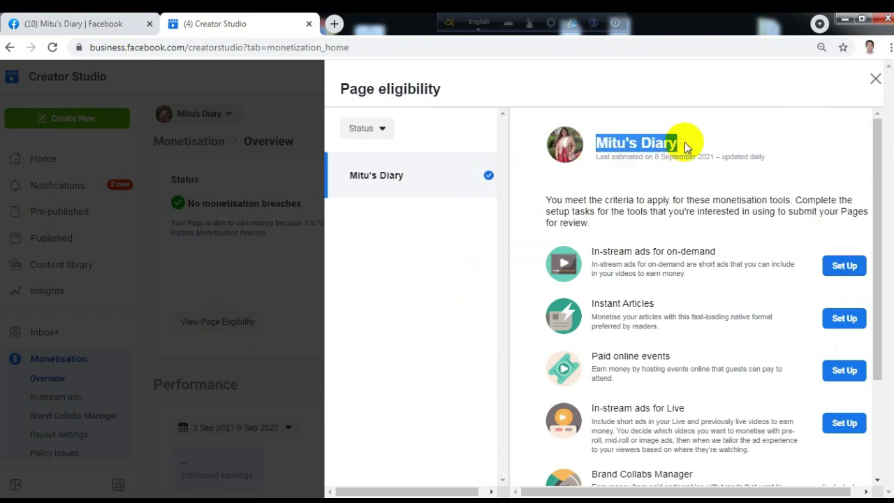
{"action": "left_click", "coordinate": [675, 147]}
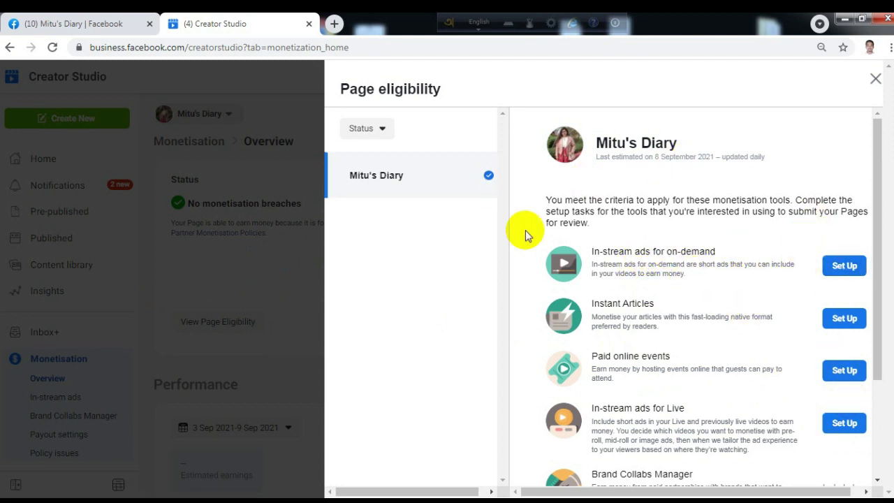
{"action": "left_click", "coordinate": [214, 167]}
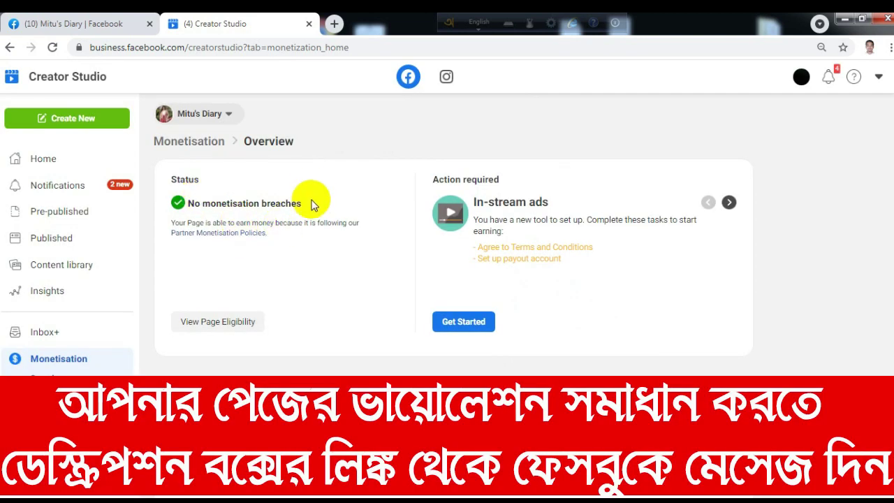